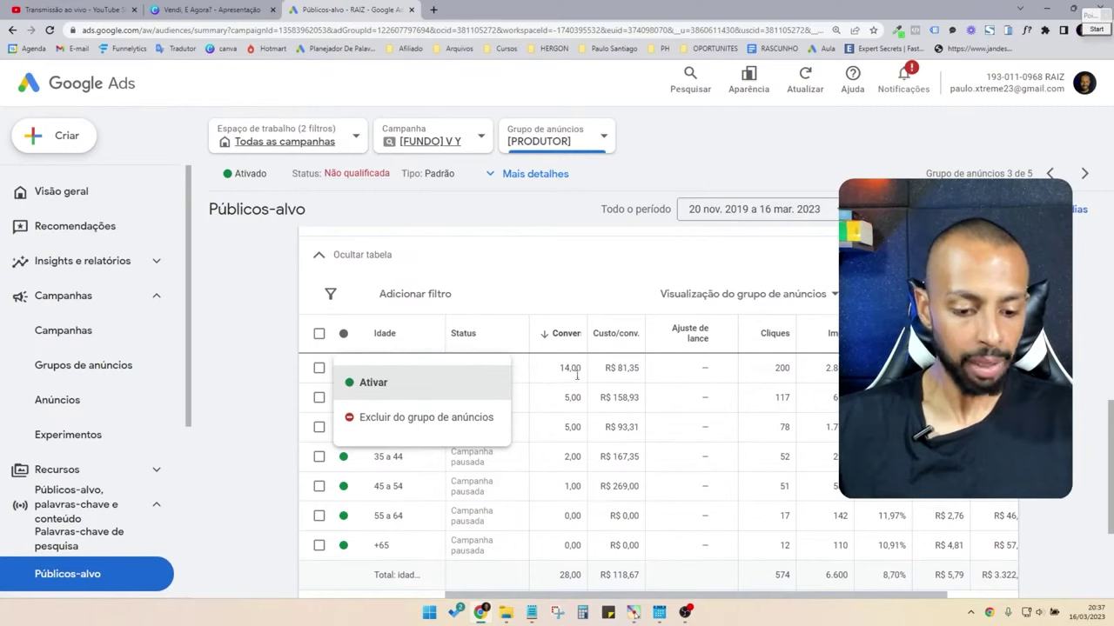
Close the status options for the 18 a 24 age group and save a 10% bid increase for it
{"action": "left_click", "coordinate": [230, 365]}
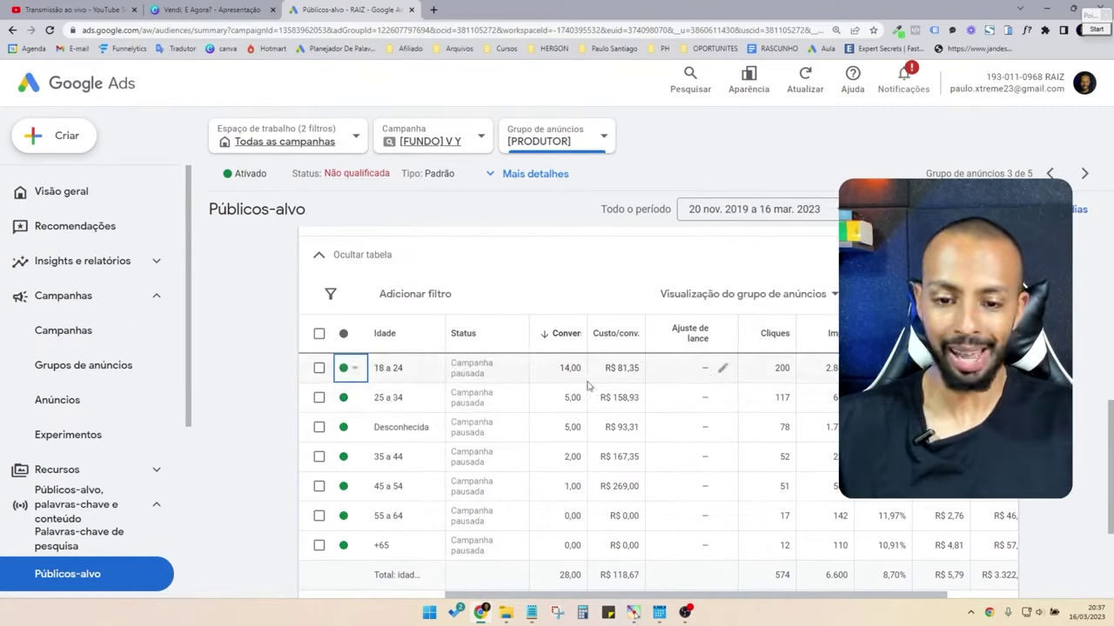
{"action": "left_click", "coordinate": [723, 374]}
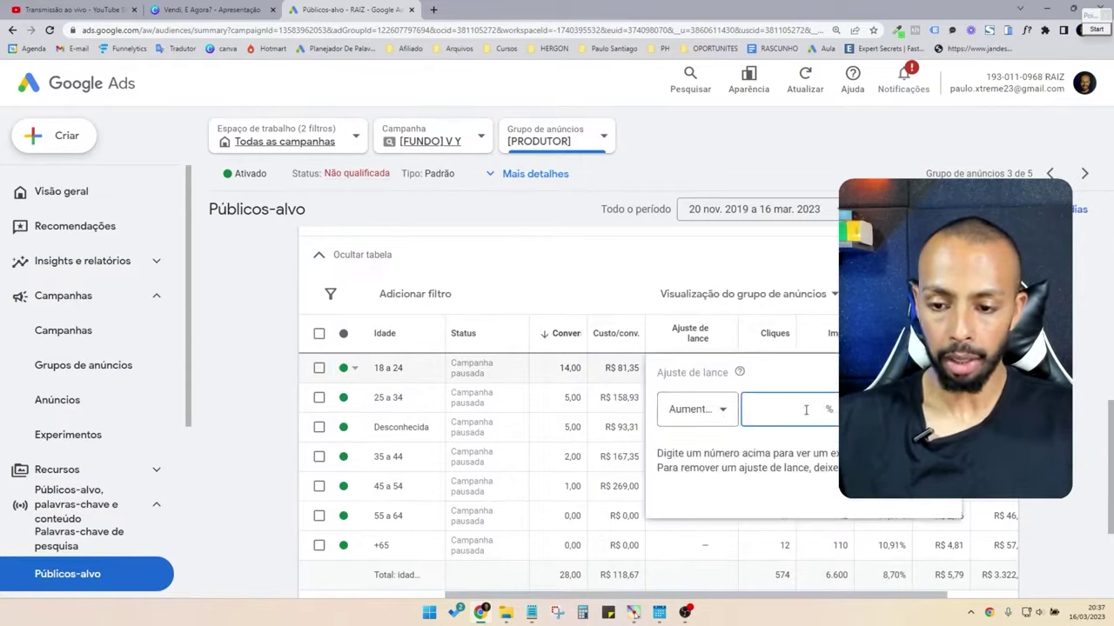
{"action": "type", "text": "10"}
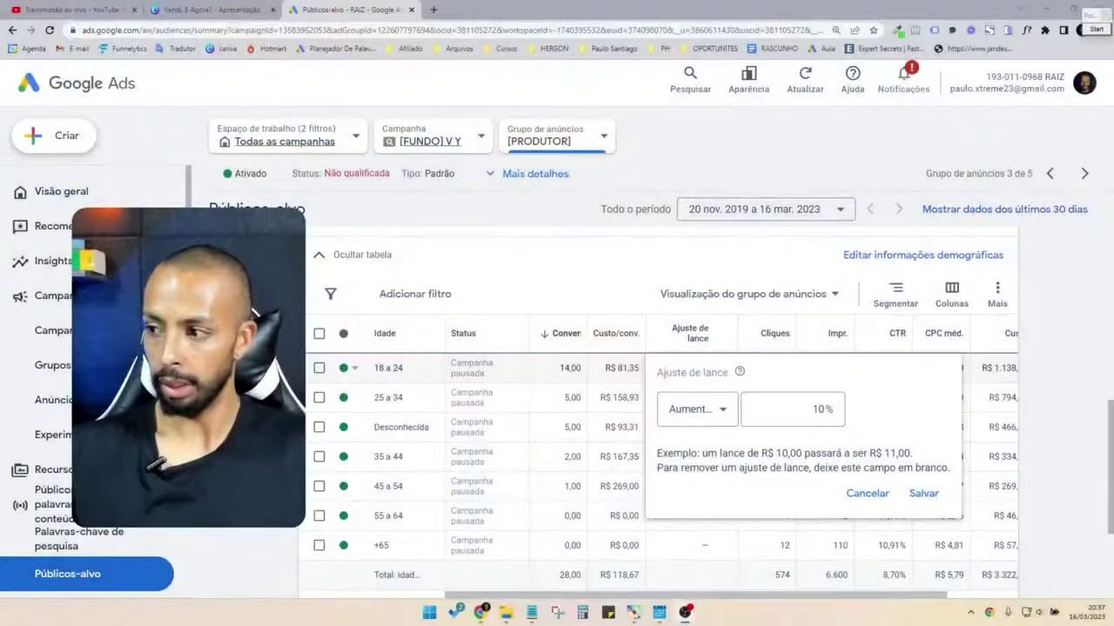
{"action": "left_click", "coordinate": [821, 422]}
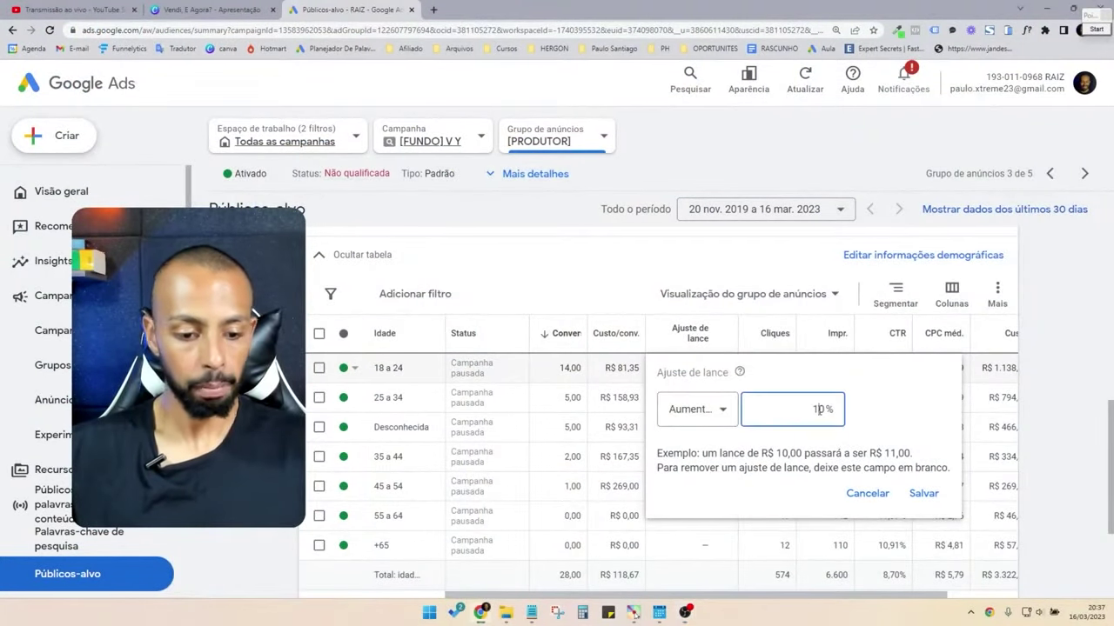
{"action": "left_click", "coordinate": [912, 495]}
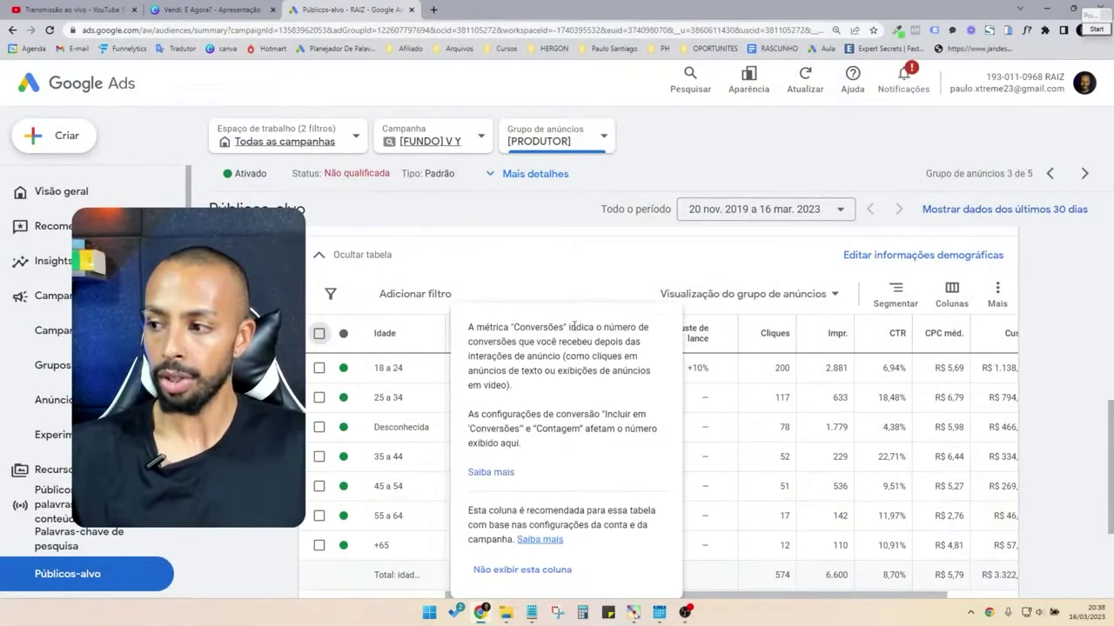
Show the demographics by Sexo and save a 10% bid increase for Masculino
{"action": "scroll", "coordinate": [563, 310], "scroll_direction": "up", "scroll_amount": 1}
{"action": "scroll", "coordinate": [563, 309], "scroll_direction": "up", "scroll_amount": 2}
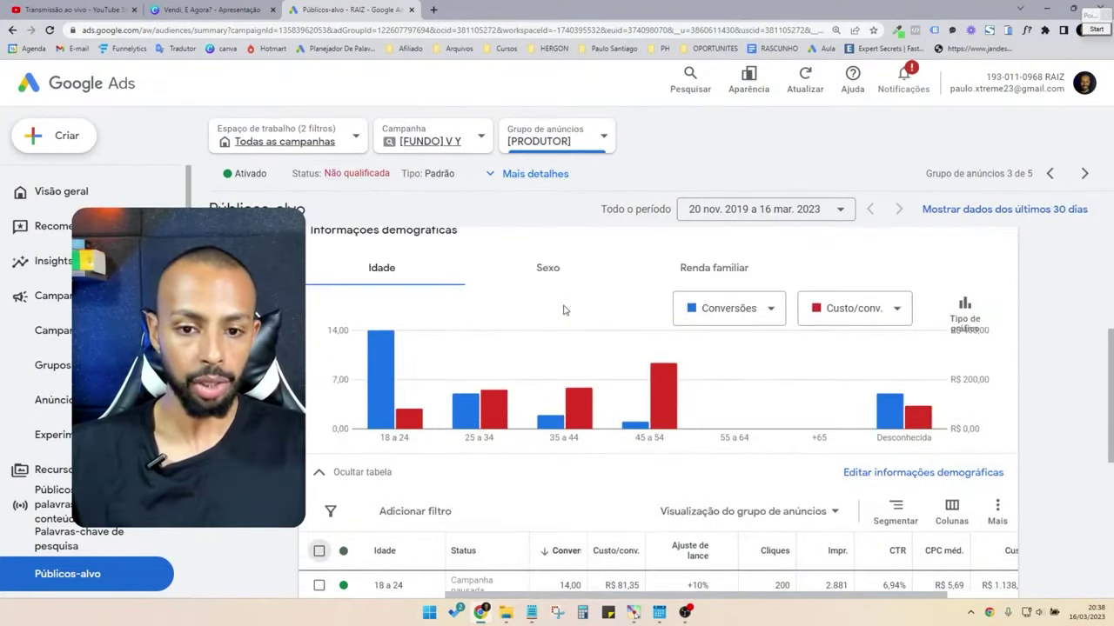
{"action": "scroll", "coordinate": [561, 312], "scroll_direction": "up", "scroll_amount": 2}
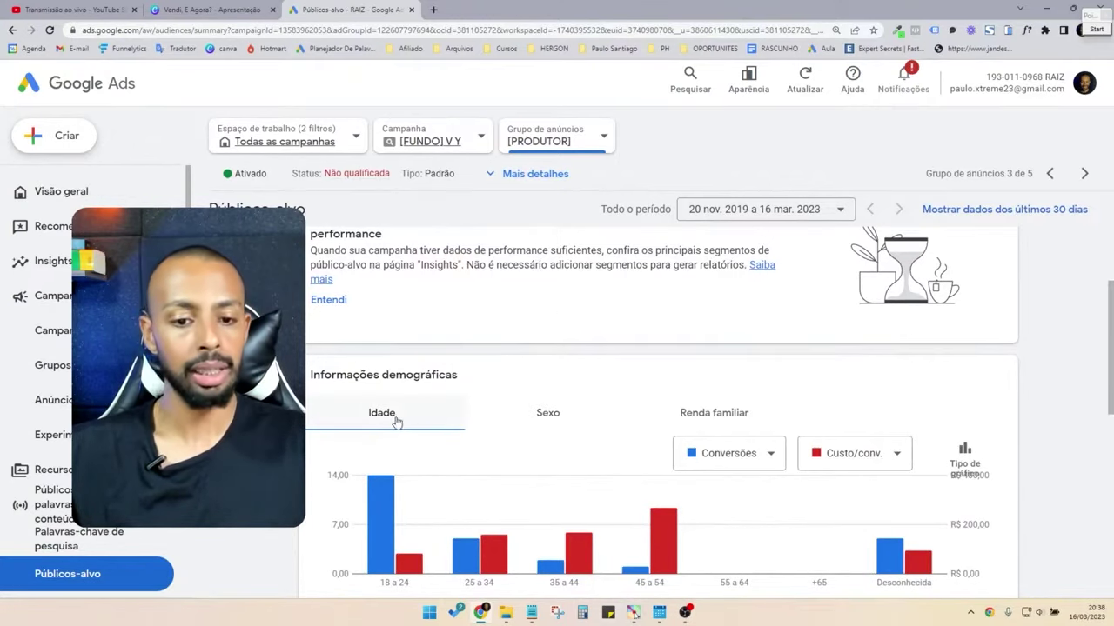
{"action": "scroll", "coordinate": [429, 412], "scroll_direction": "down", "scroll_amount": 2}
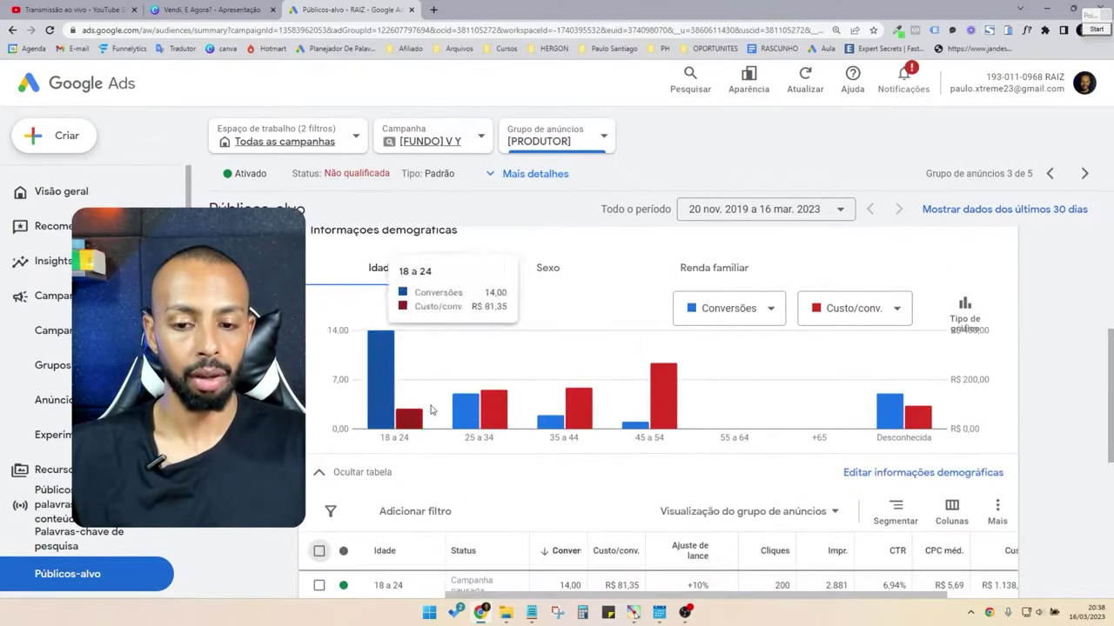
{"action": "left_click", "coordinate": [567, 268]}
{"action": "scroll", "coordinate": [568, 271], "scroll_direction": "down", "scroll_amount": 2}
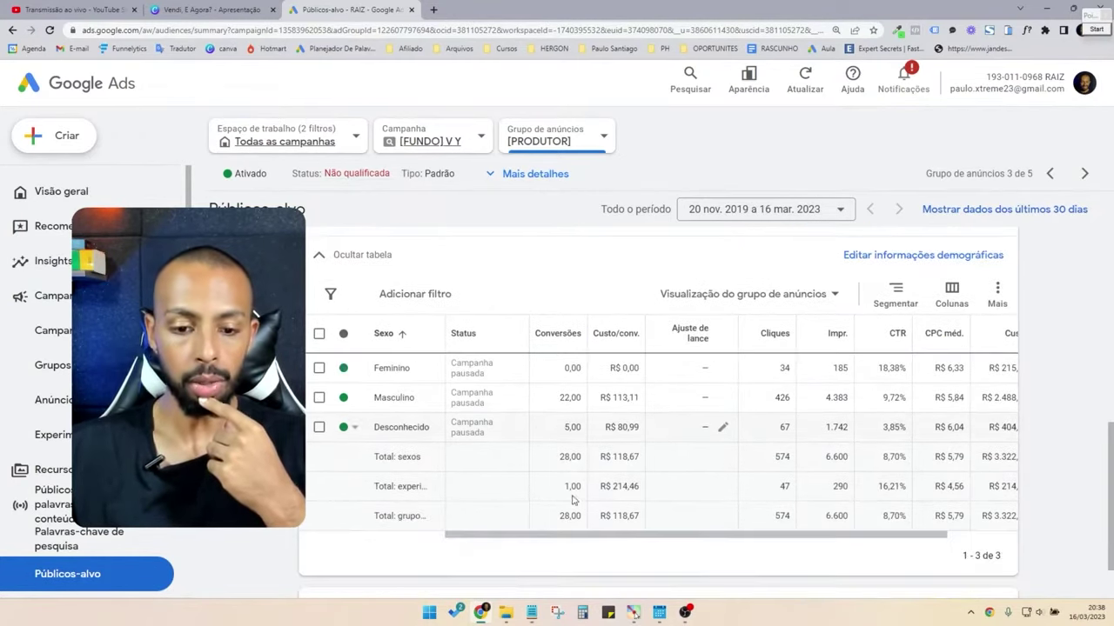
{"action": "scroll", "coordinate": [572, 512], "scroll_direction": "down", "scroll_amount": 1}
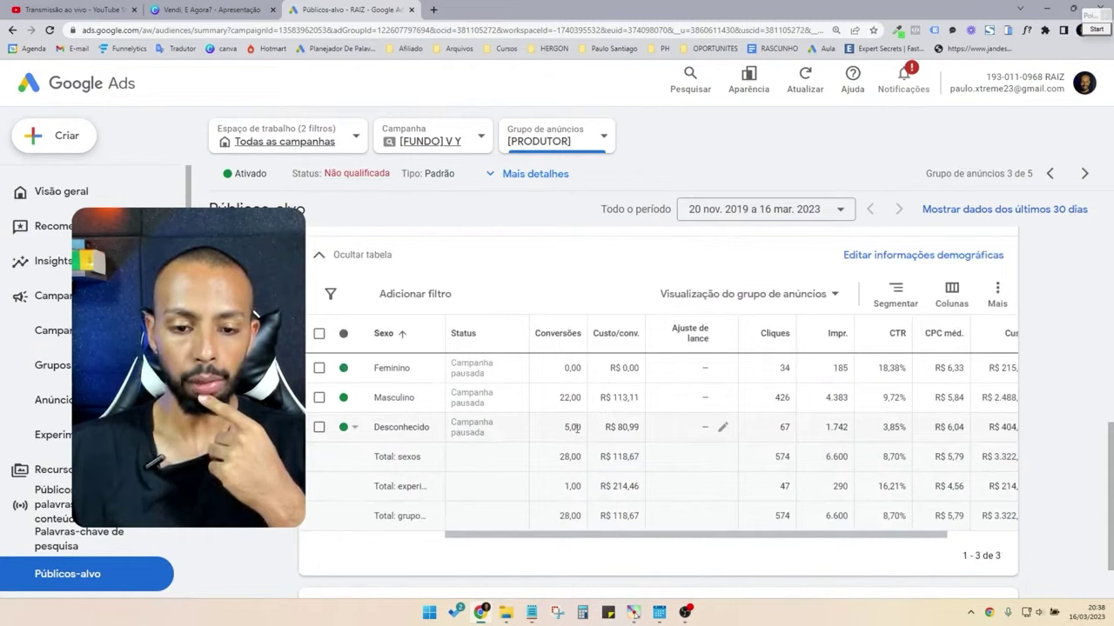
{"action": "left_click", "coordinate": [722, 397]}
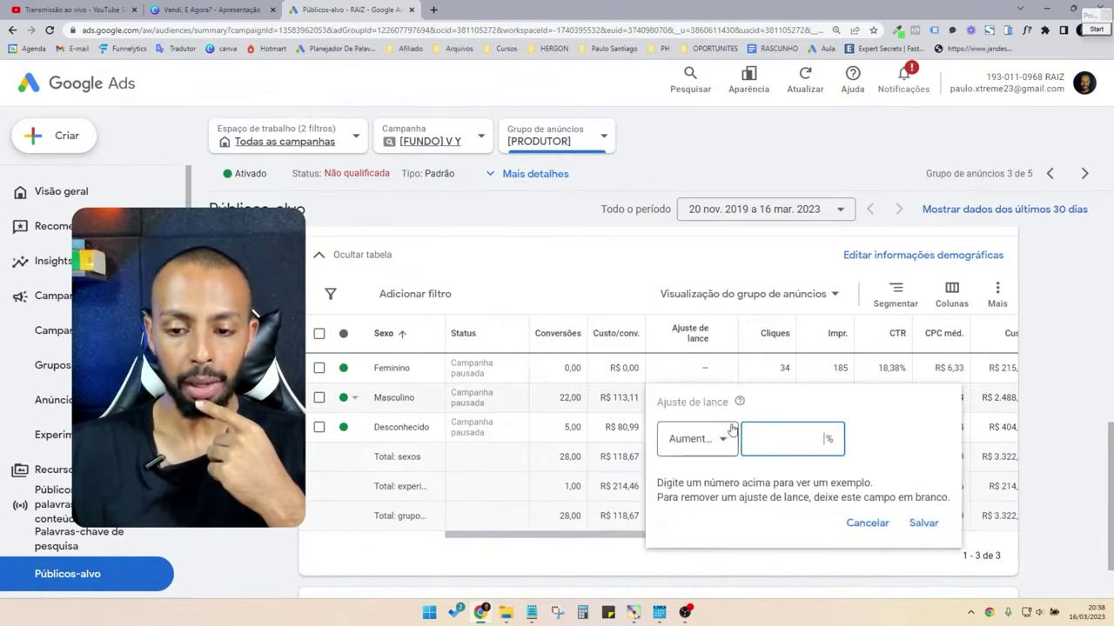
{"action": "type", "text": "10"}
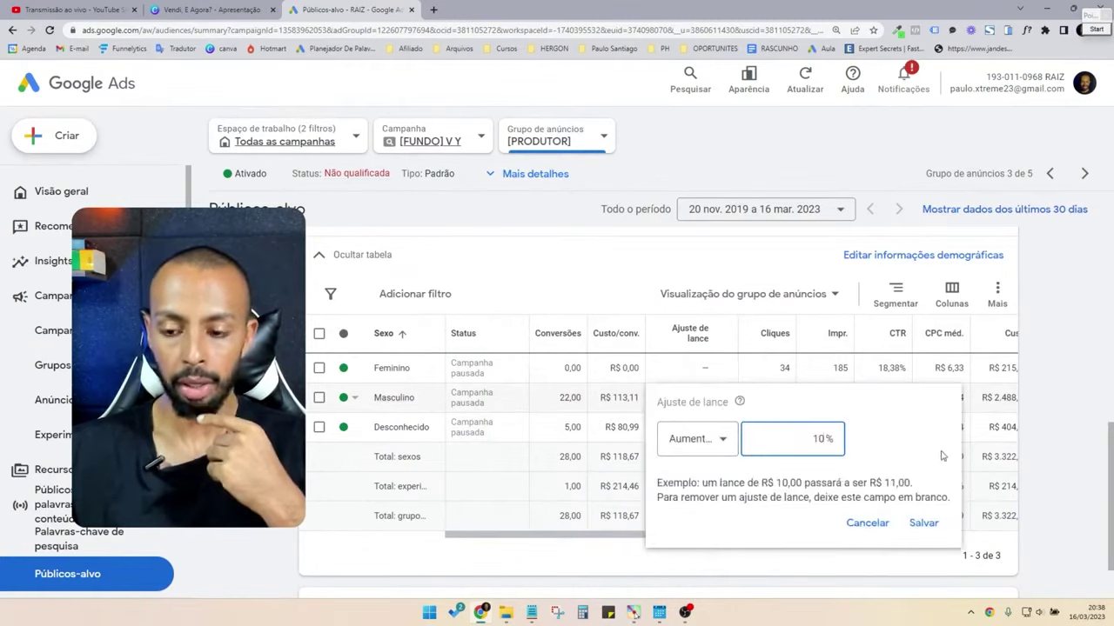
{"action": "left_click", "coordinate": [923, 523]}
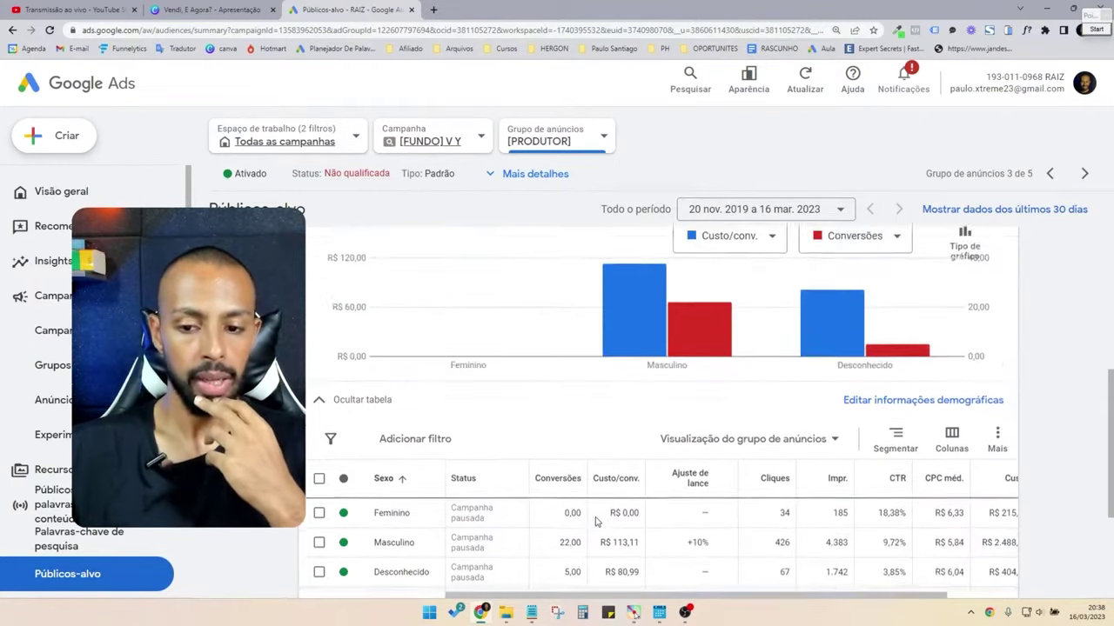
Show the demographics by Renda familiar, widen the income name column, and save a 10% bid increase for 50% com menor renda
{"action": "scroll", "coordinate": [597, 516], "scroll_direction": "up", "scroll_amount": 2}
{"action": "left_click", "coordinate": [721, 339]}
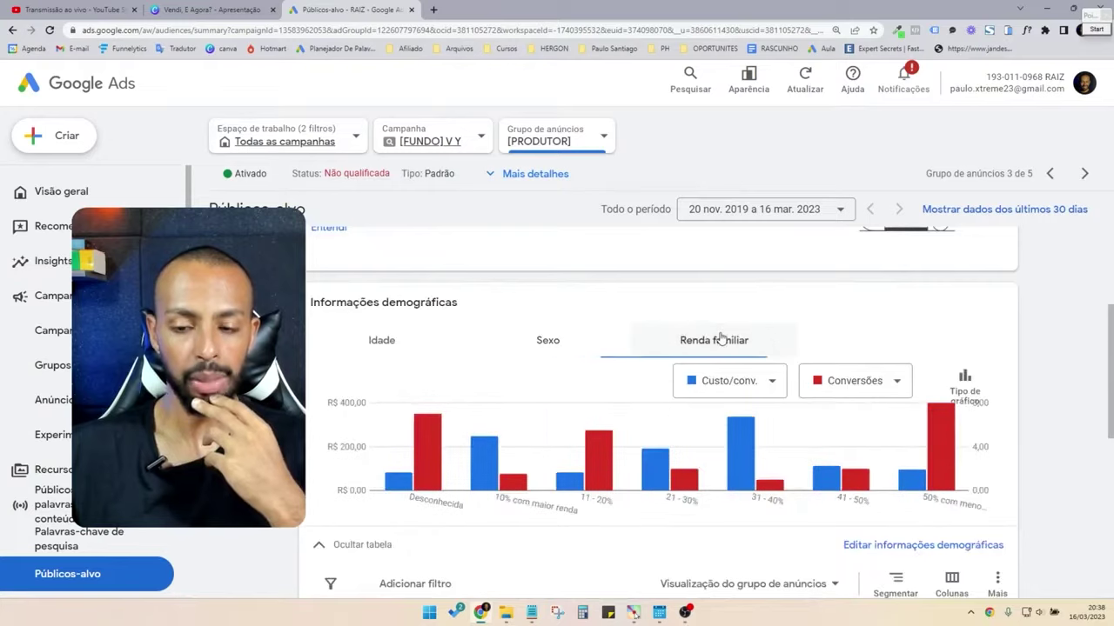
{"action": "scroll", "coordinate": [721, 338], "scroll_direction": "down", "scroll_amount": 3}
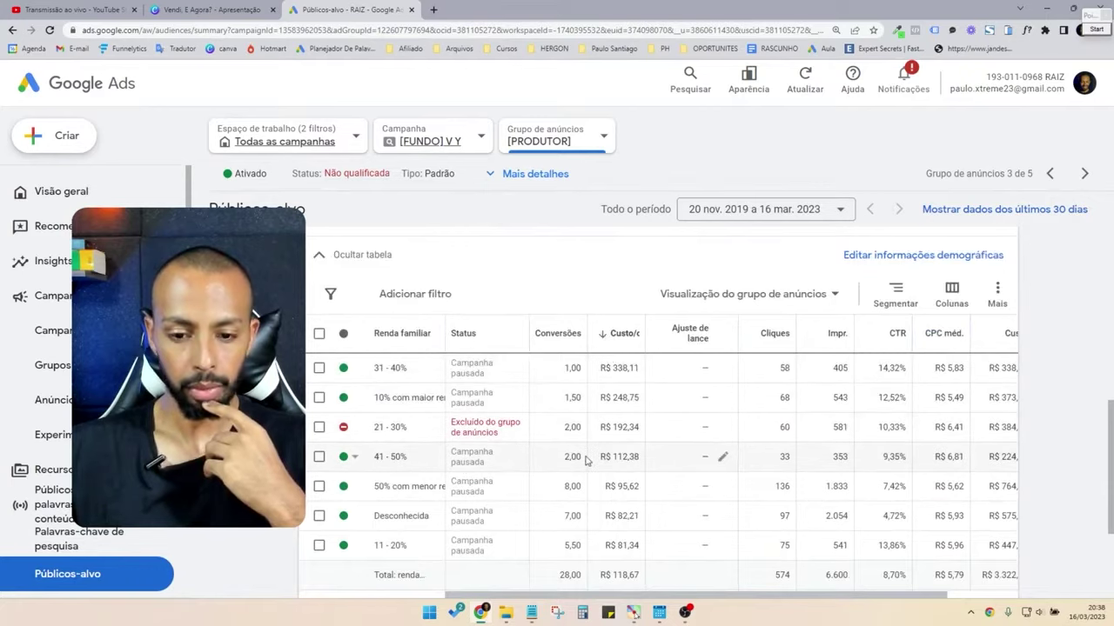
{"action": "scroll", "coordinate": [599, 388], "scroll_direction": "down", "scroll_amount": 1}
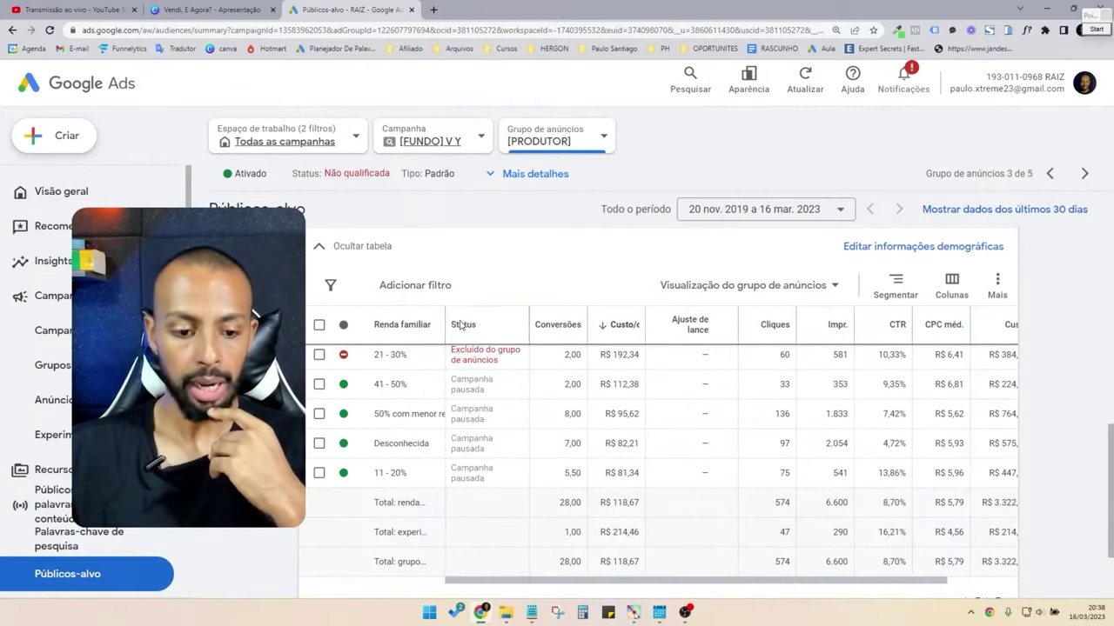
{"action": "left_click_drag", "start_coordinate": [444, 324], "coordinate": [490, 325]}
{"action": "left_click", "coordinate": [767, 414]}
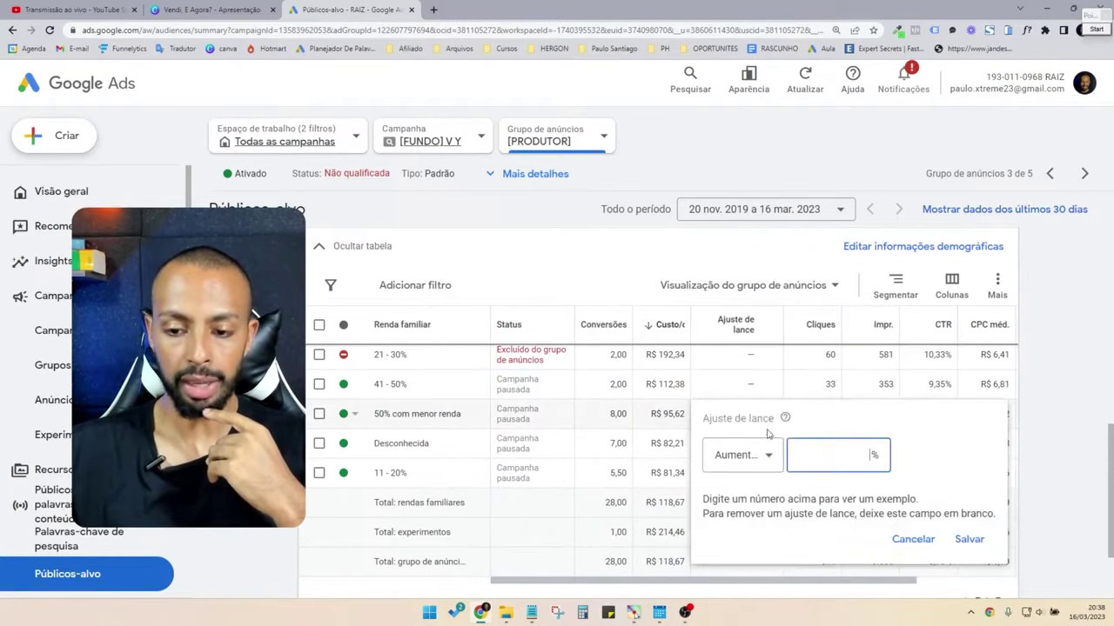
{"action": "type", "text": "10"}
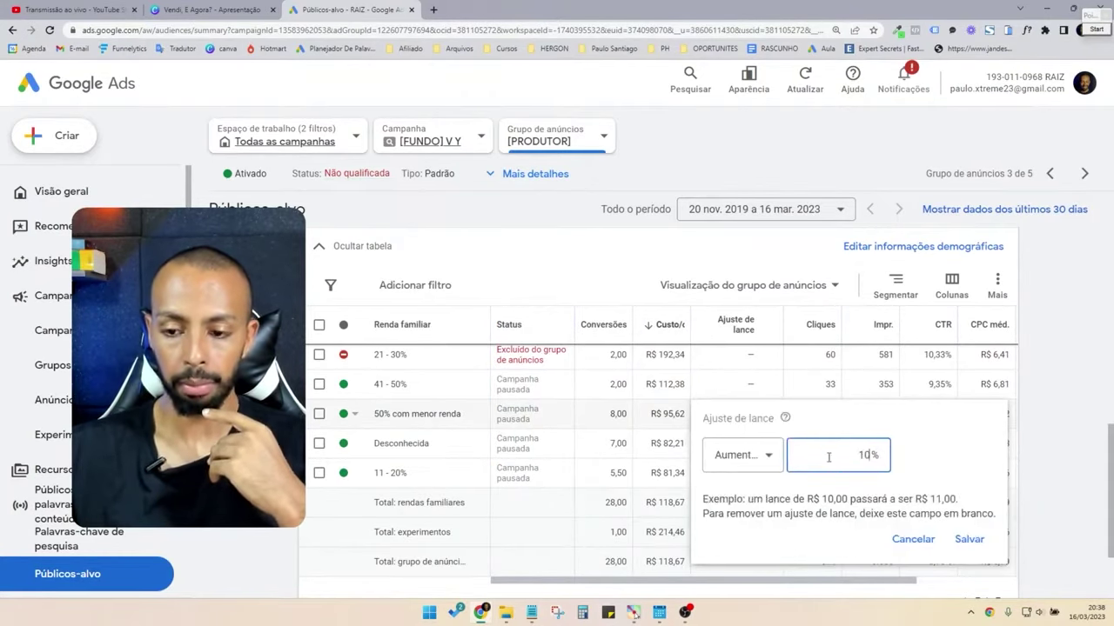
{"action": "left_click", "coordinate": [968, 539]}
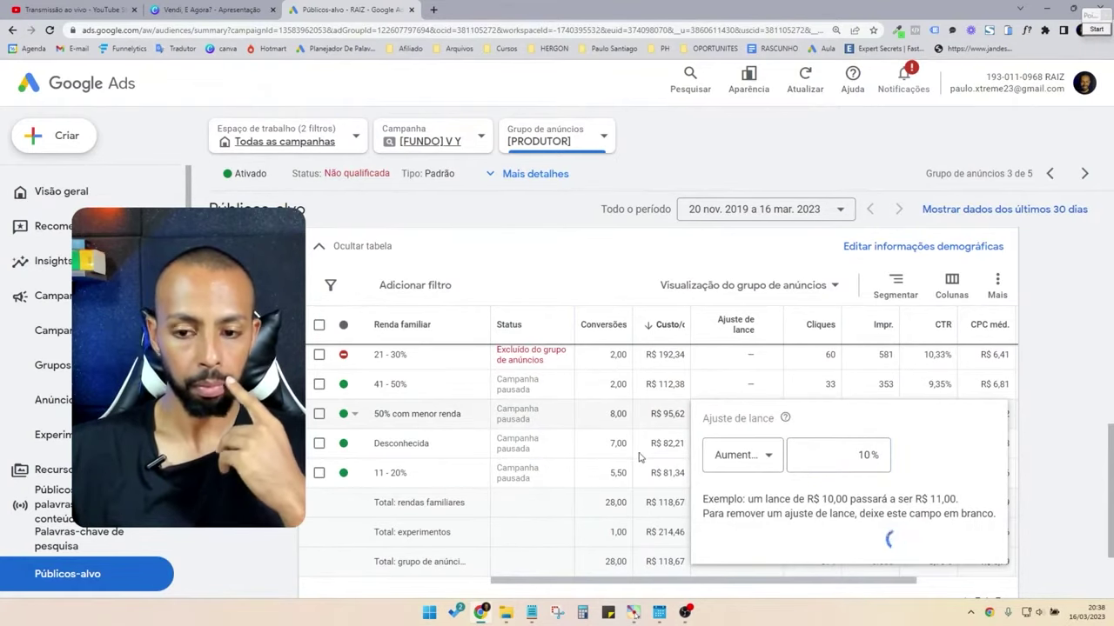
Switch to Notepad and cut all the existing text from the open note
{"action": "left_click", "coordinate": [531, 612]}
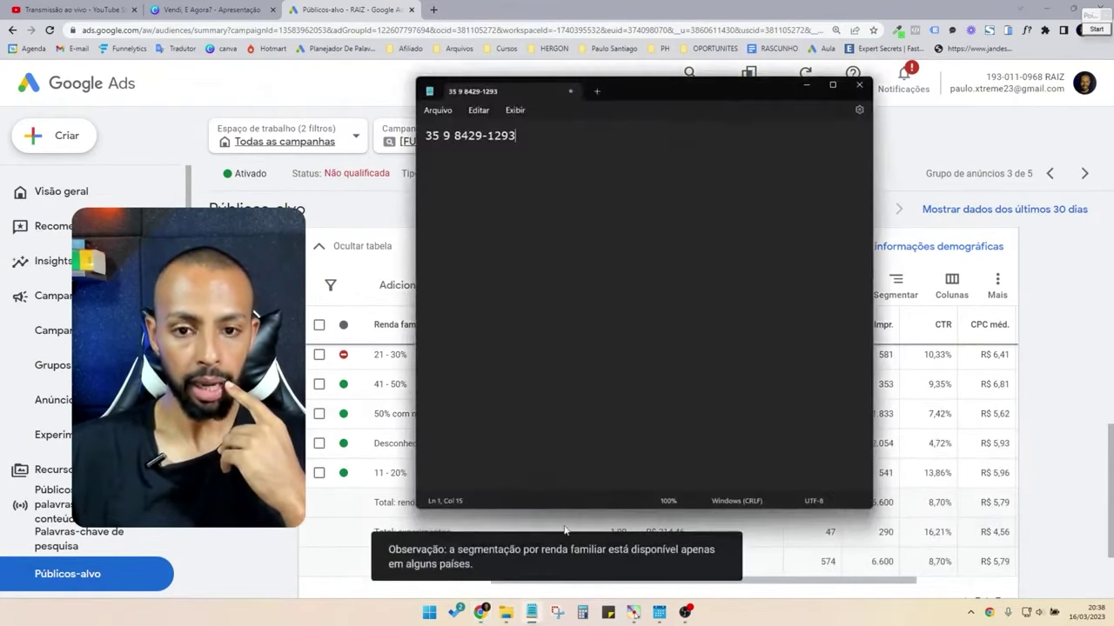
{"action": "key", "text": "ctrl+shift+Left"}
{"action": "key", "text": "ctrl+a"}
{"action": "key", "text": "ctrl+x"}
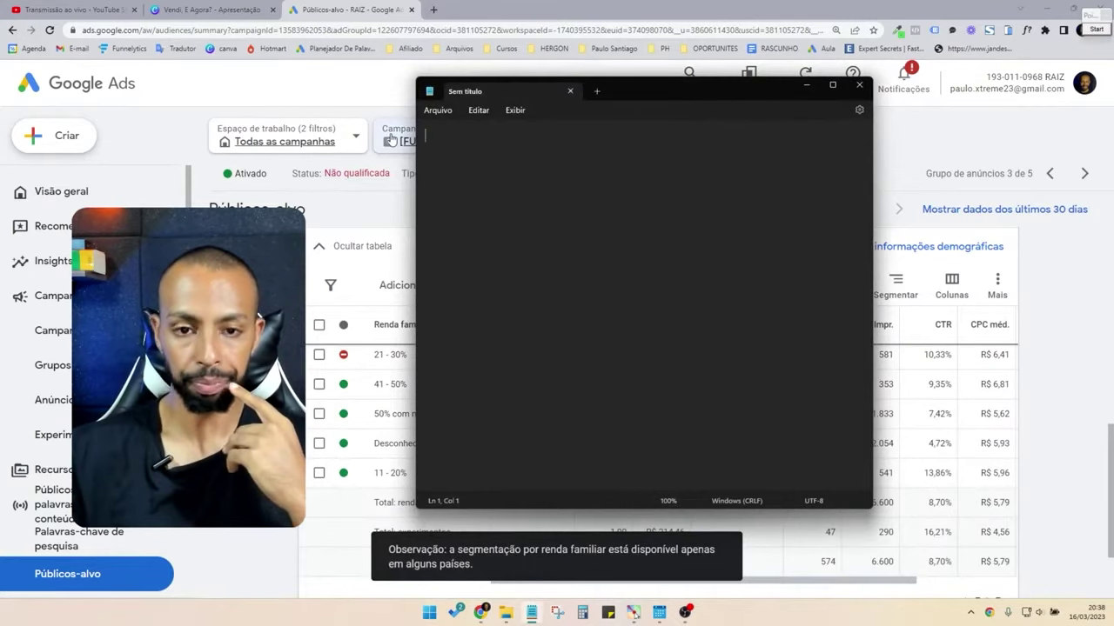
{"action": "left_click", "coordinate": [832, 87]}
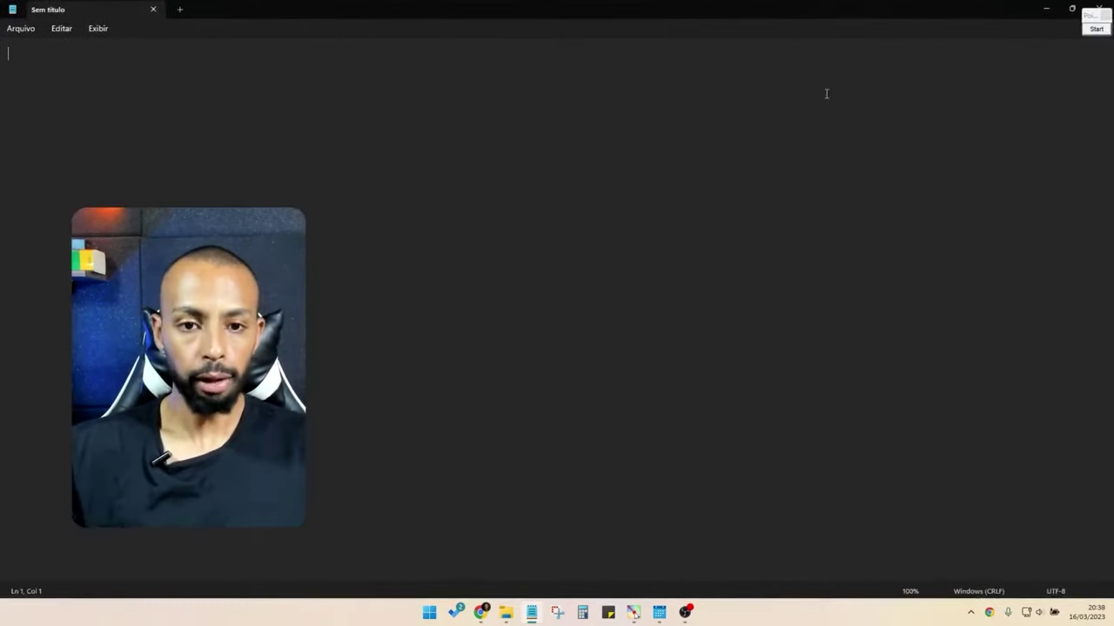
{"action": "left_click", "coordinate": [1072, 9]}
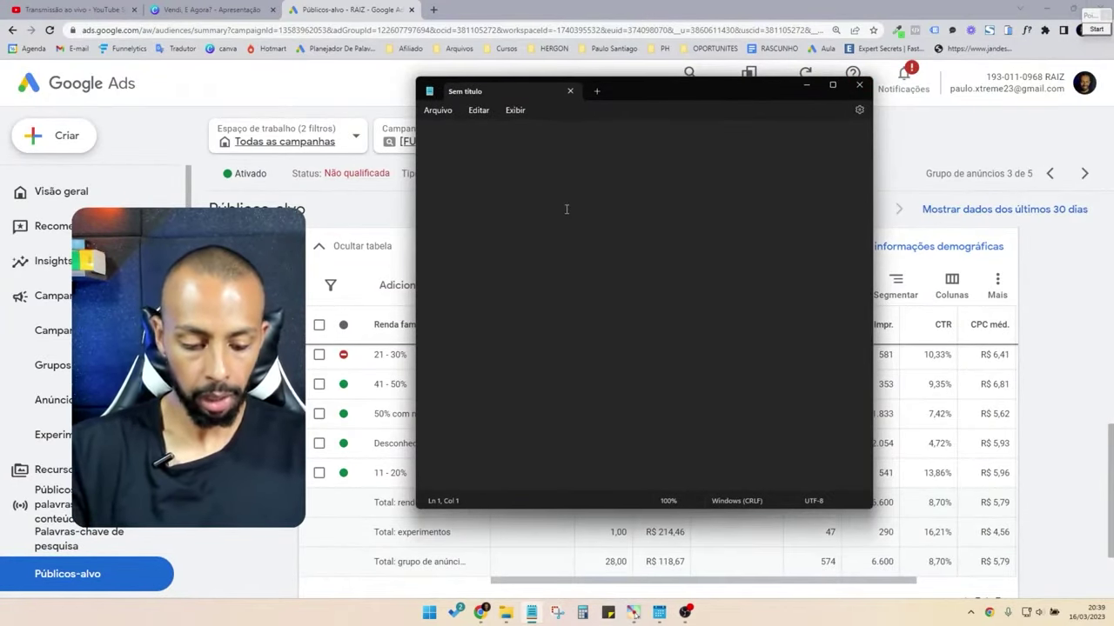
Write "IDADE: 18-24 - 10%" as the note's first line and start a new line
{"action": "type", "text": "l"}
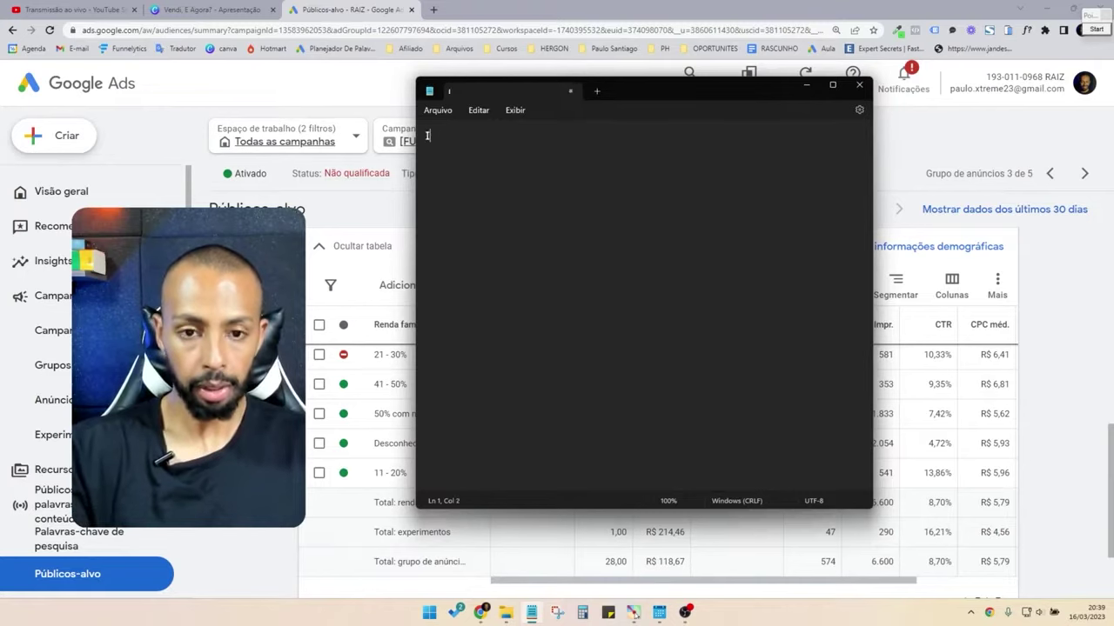
{"action": "type", "text": "DADE"}
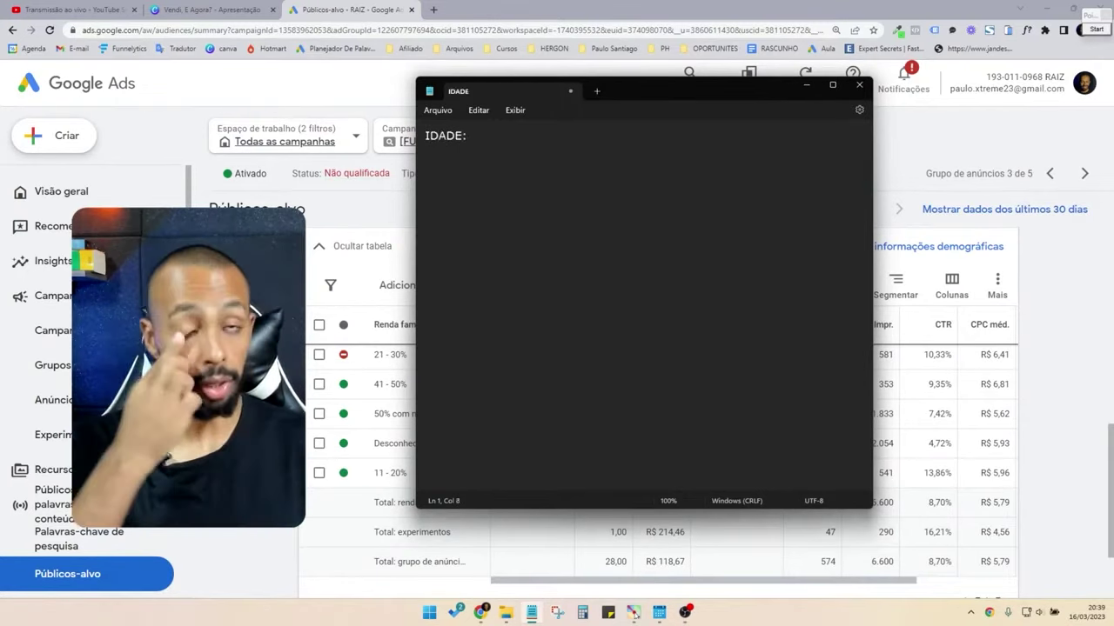
{"action": "type", "text": ": "}
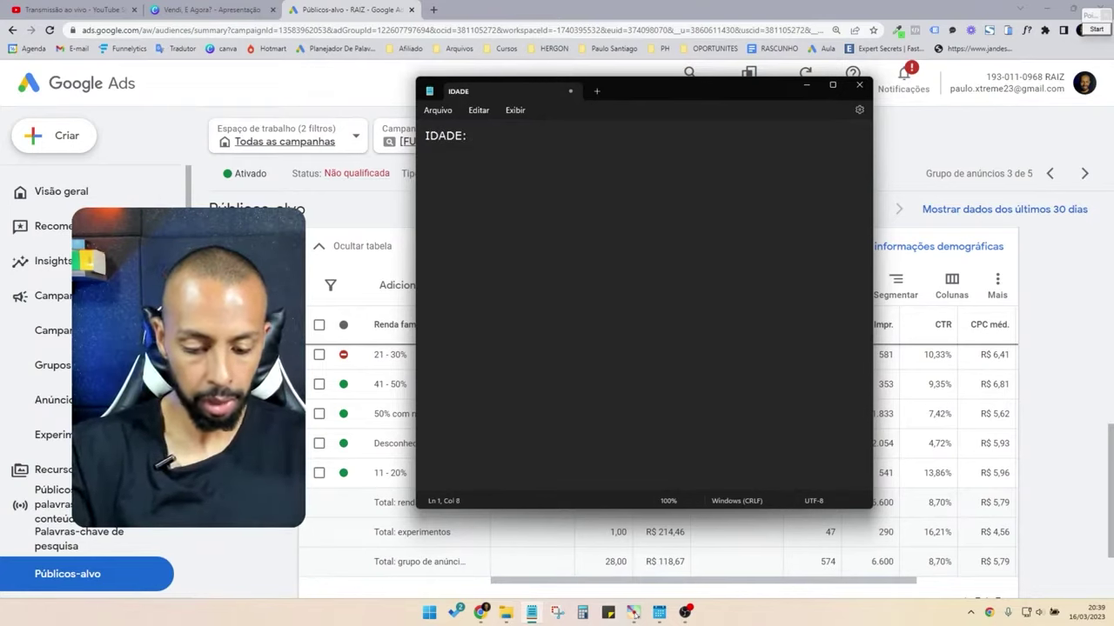
{"action": "type", "text": "18-24"}
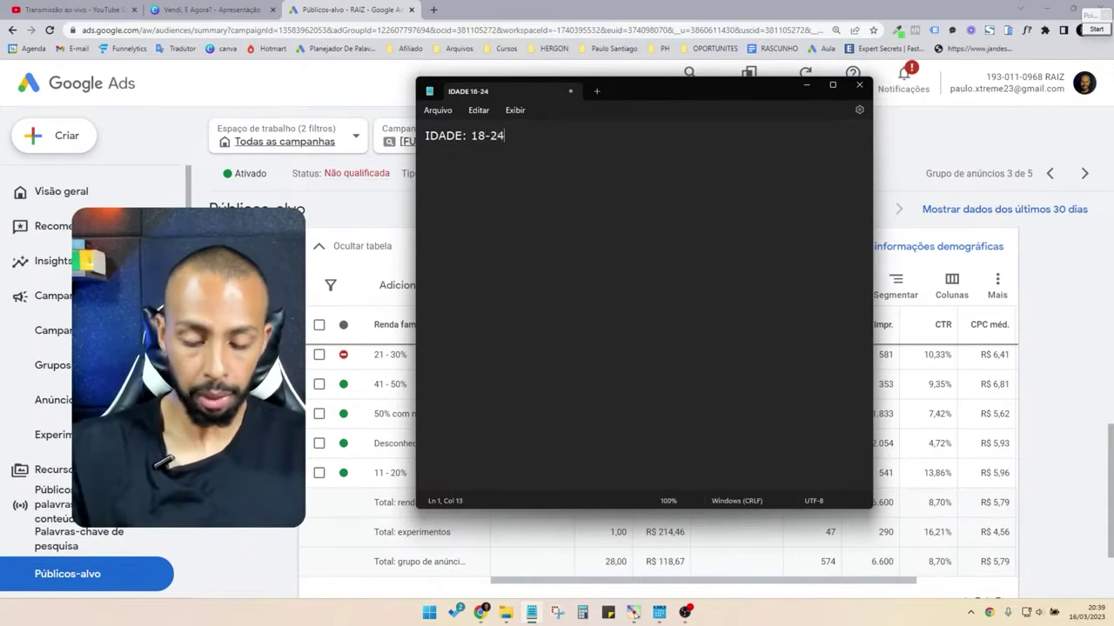
{"action": "type", "text": " - 10%"}
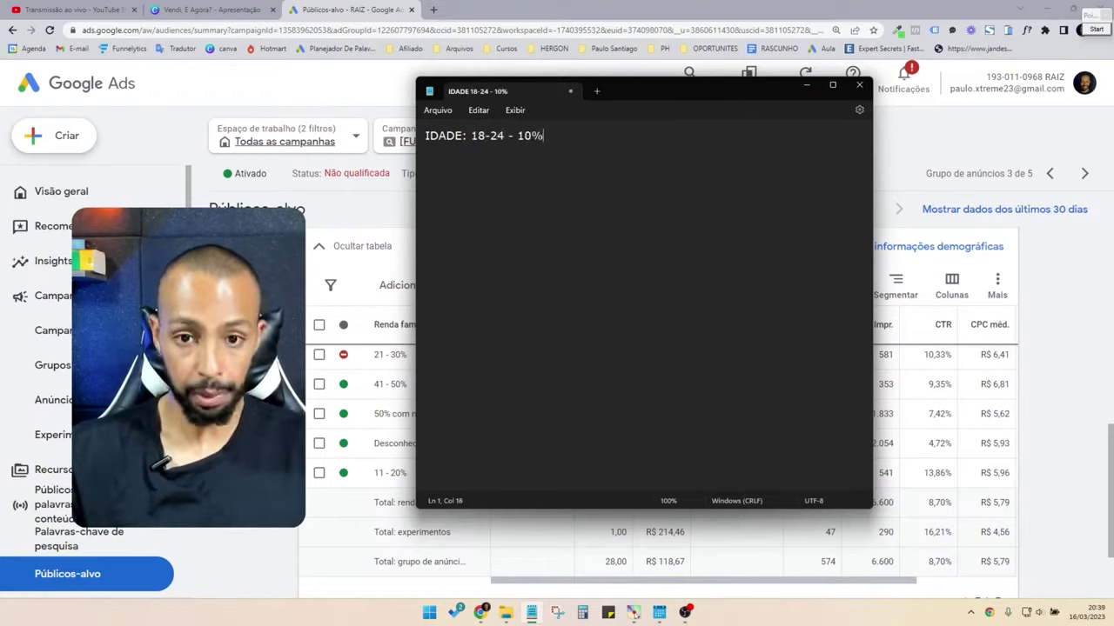
{"action": "key", "text": "Return"}
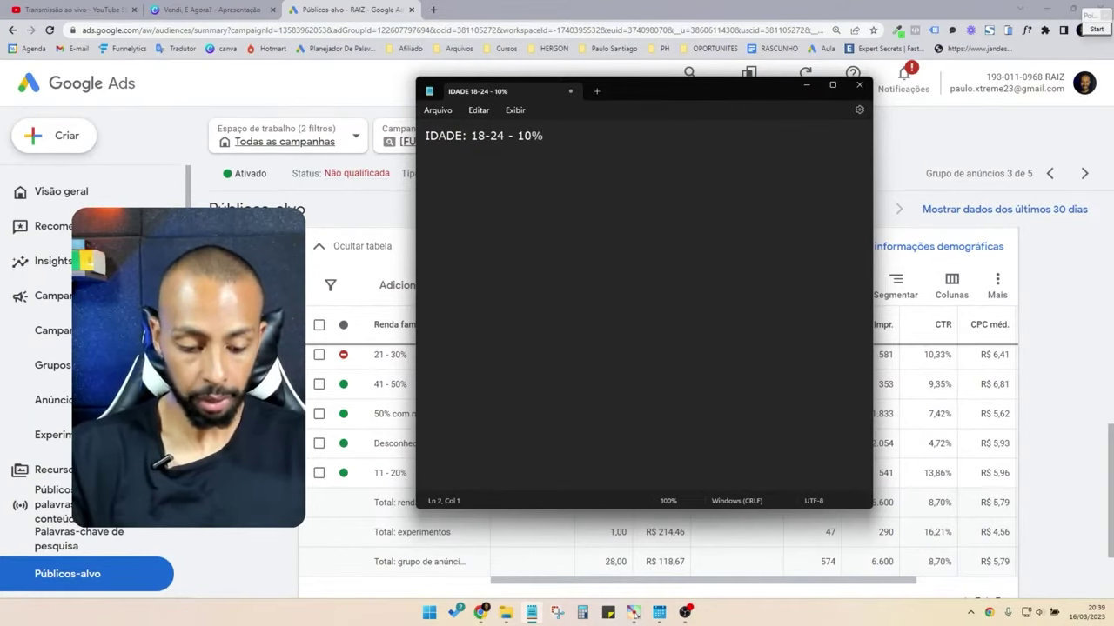
Add "SEXO: MASCULINO - 10%" as the note's second line
{"action": "type", "text": "SEXO:"}
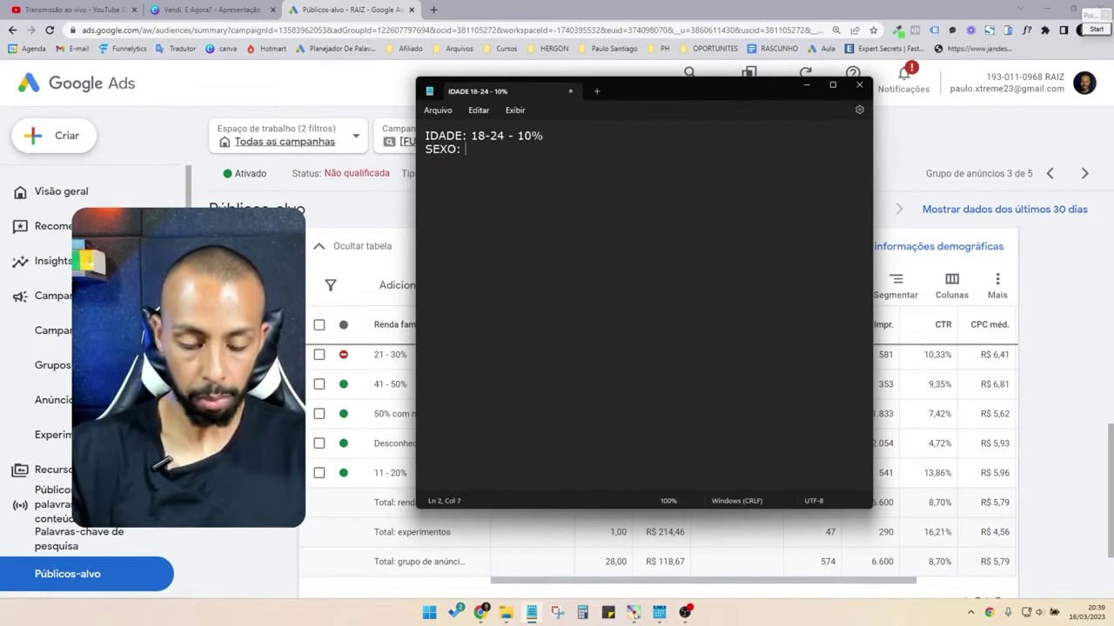
{"action": "type", "text": "MASCULI"}
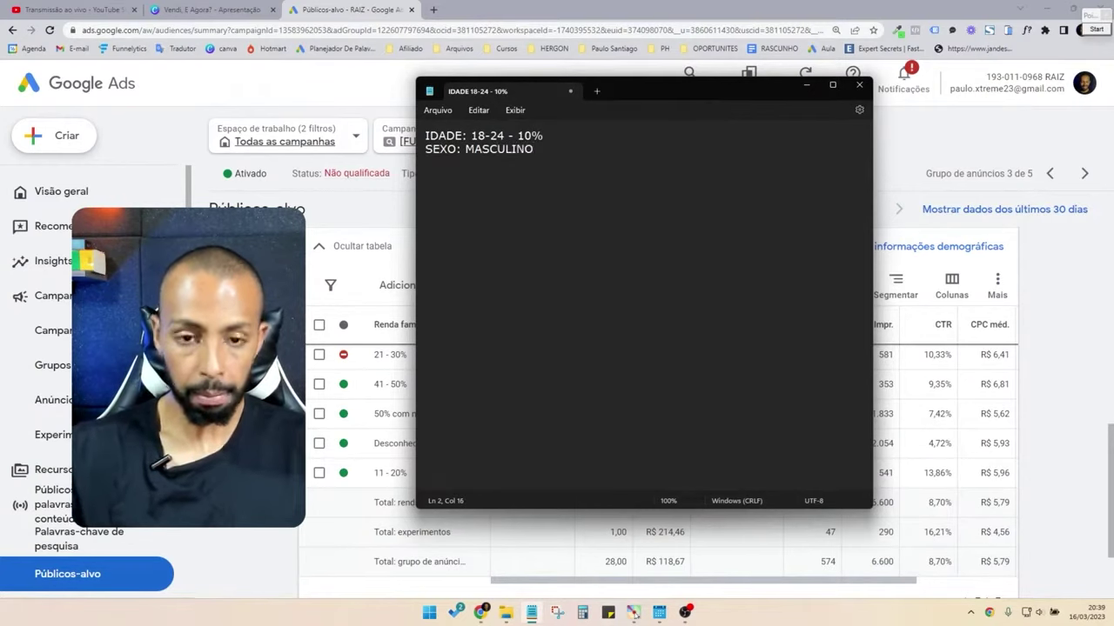
{"action": "type", "text": "NO "}
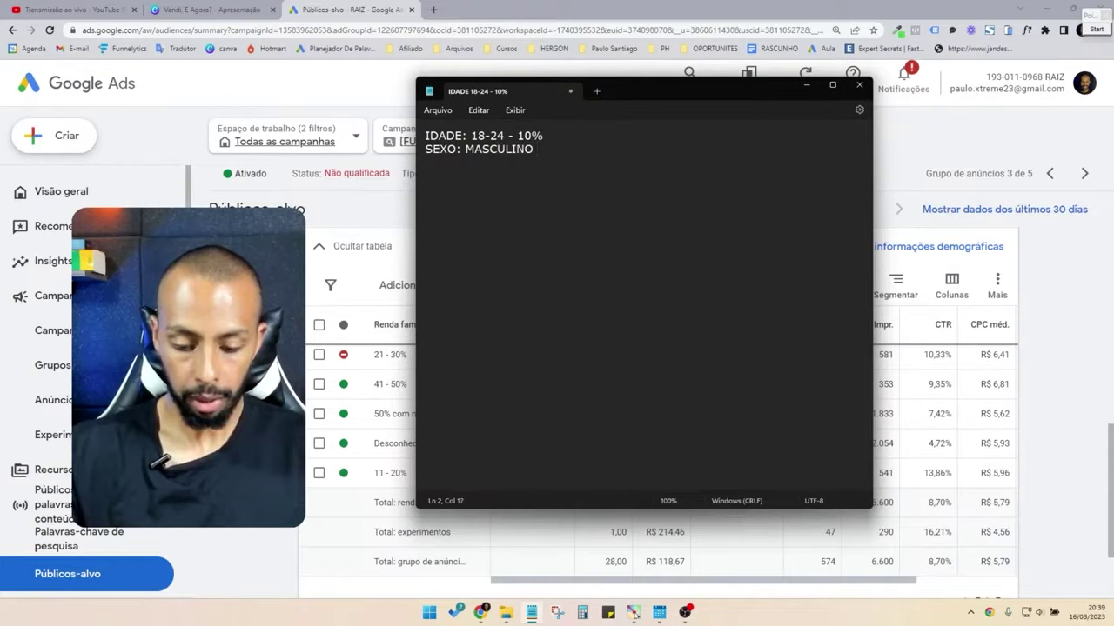
{"action": "type", "text": "- 10%"}
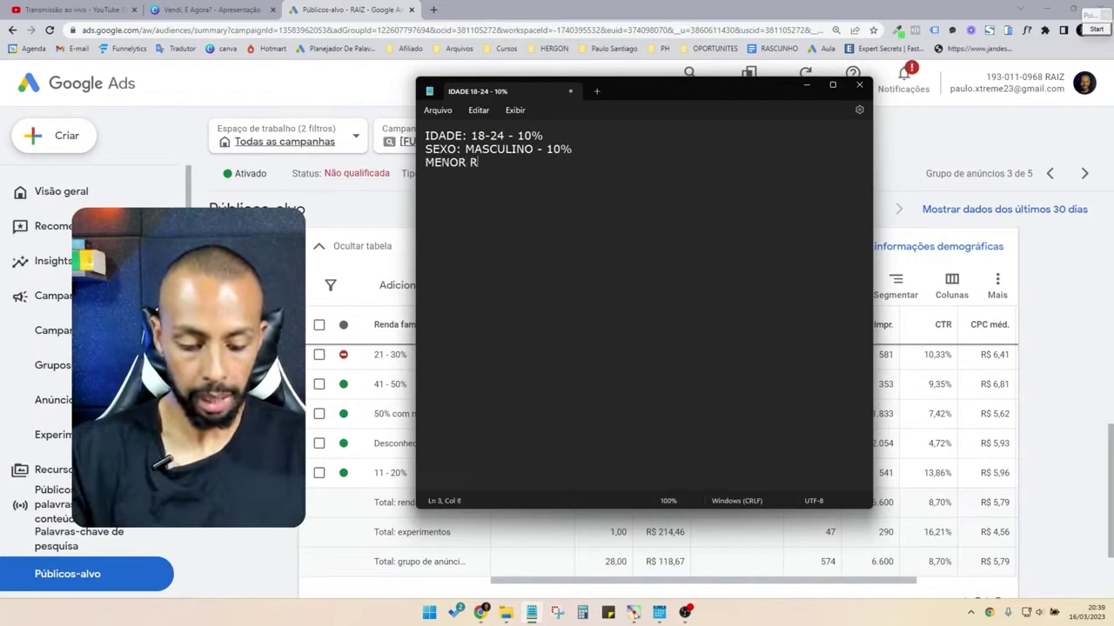
Complete the note's third line so it reads "MENOR RENDA 50% - 10%"
{"action": "type", "text": "DA "}
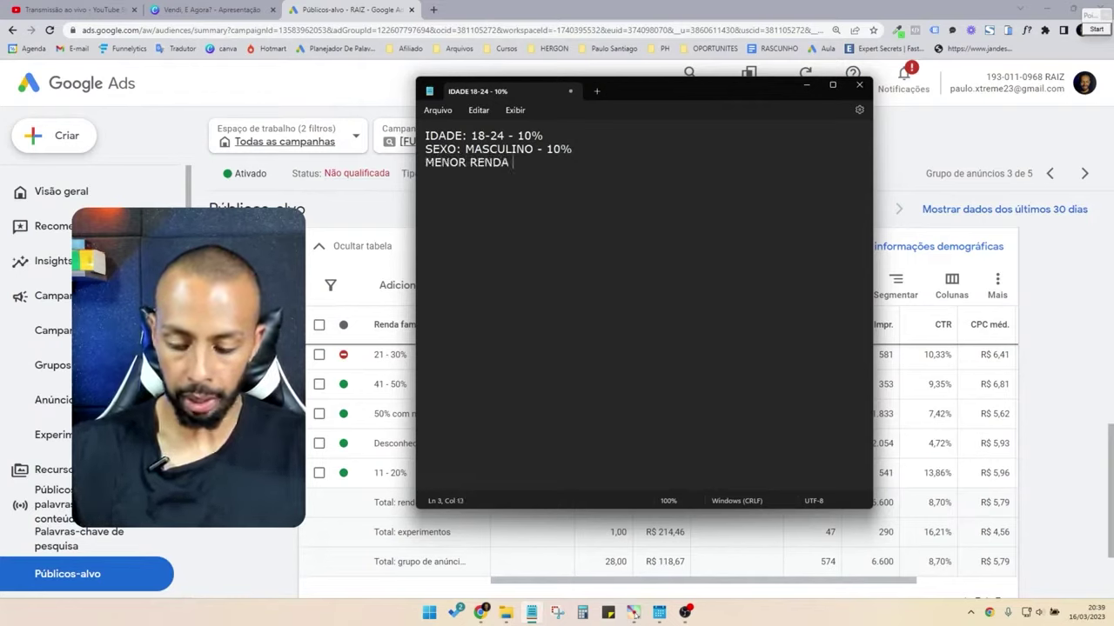
{"action": "type", "text": "50%"}
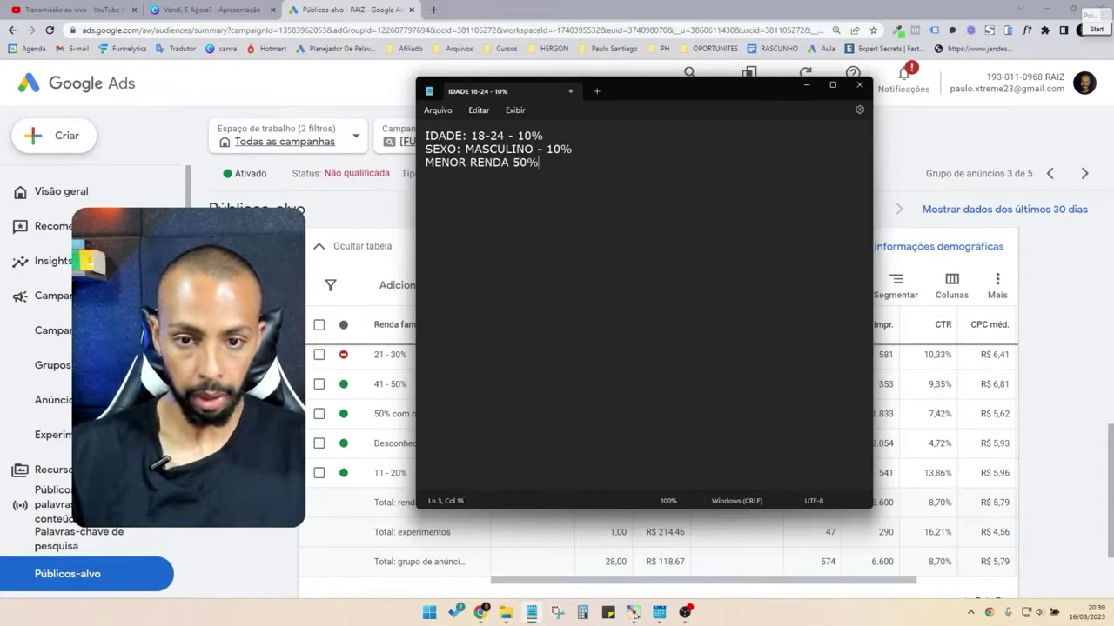
{"action": "type", "text": " - 10%"}
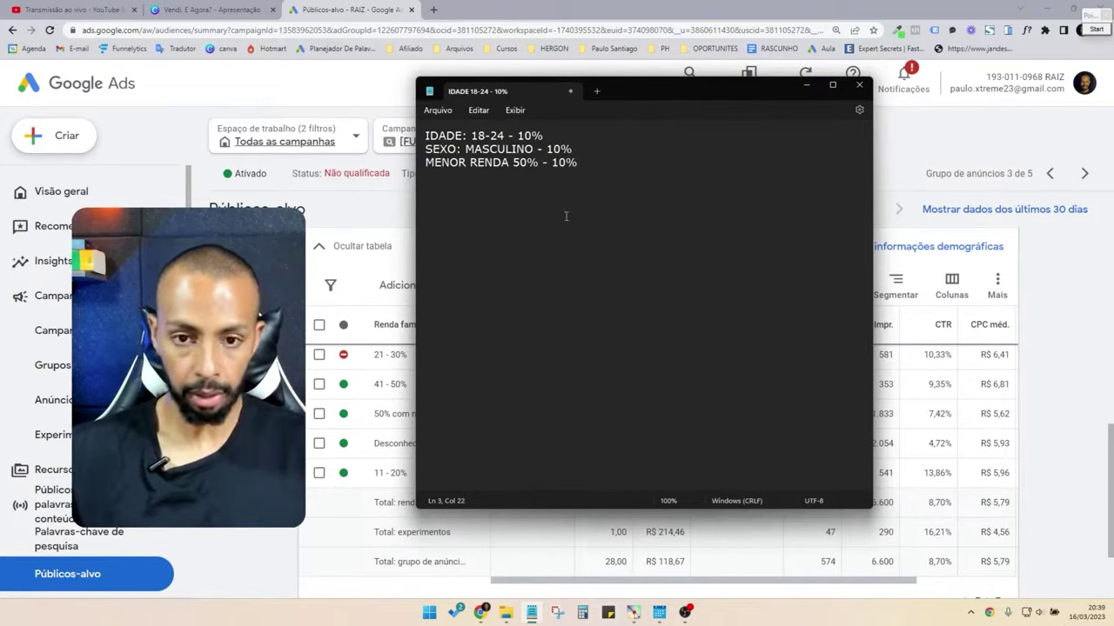
{"action": "scroll", "coordinate": [566, 216], "scroll_direction": "up", "scroll_amount": 12, "text": "ctrl"}
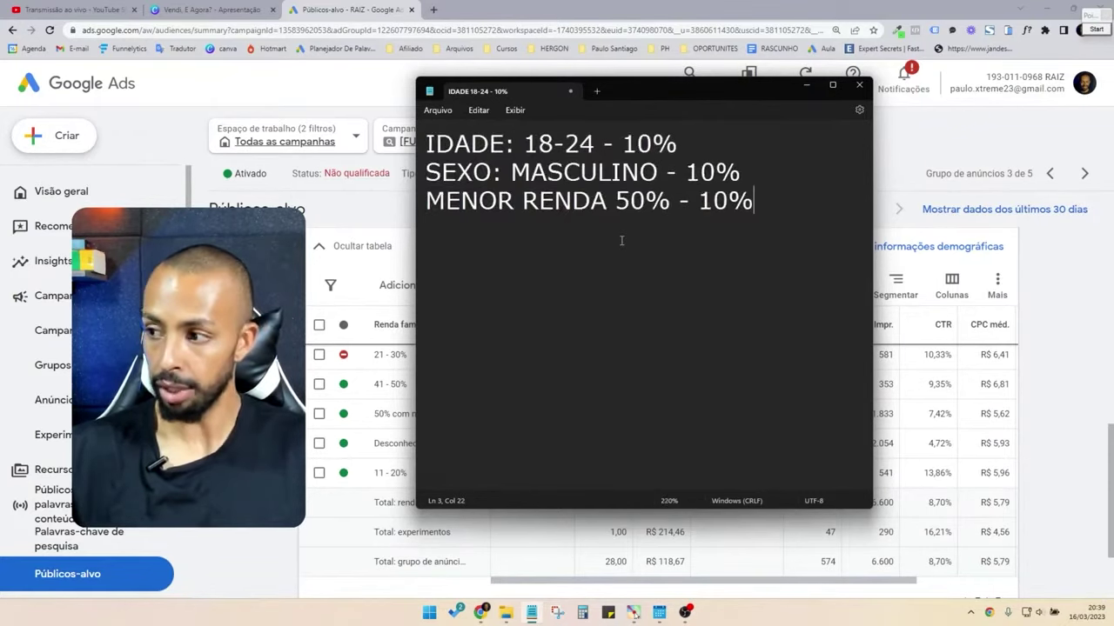
{"action": "scroll", "coordinate": [632, 247], "scroll_direction": "up", "scroll_amount": 2, "text": "ctrl"}
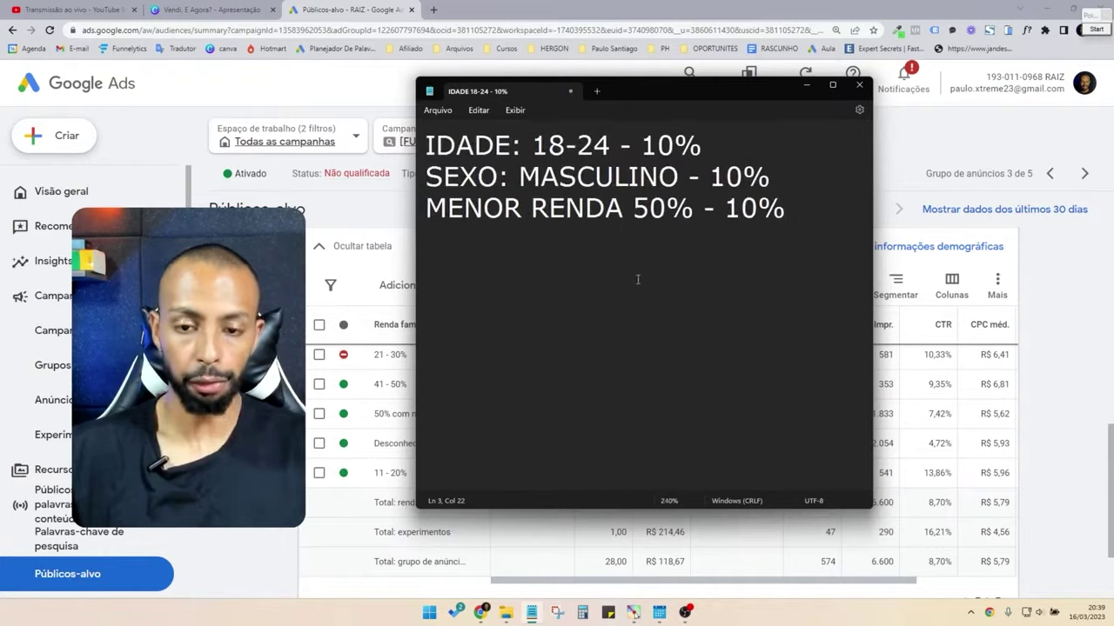